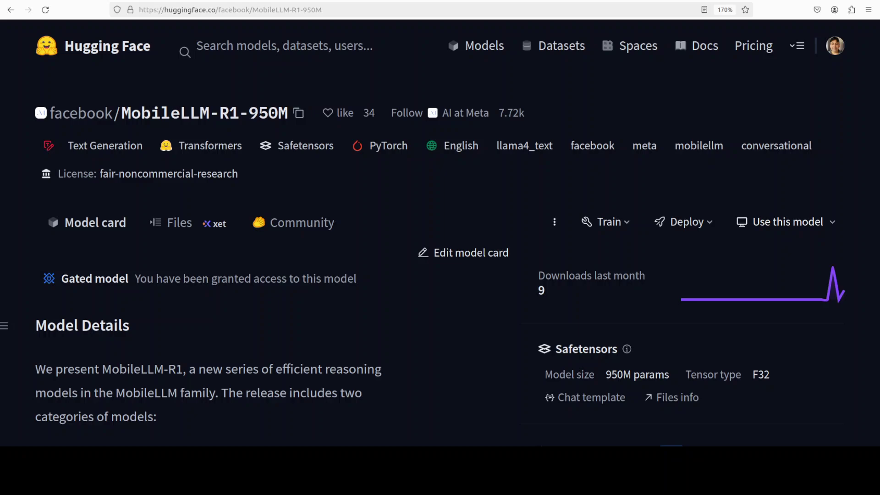
- Show the YouTube channel's mobilellm search results and return to the MobileLLM-R1-950M model card
key(ctrl+Tab)
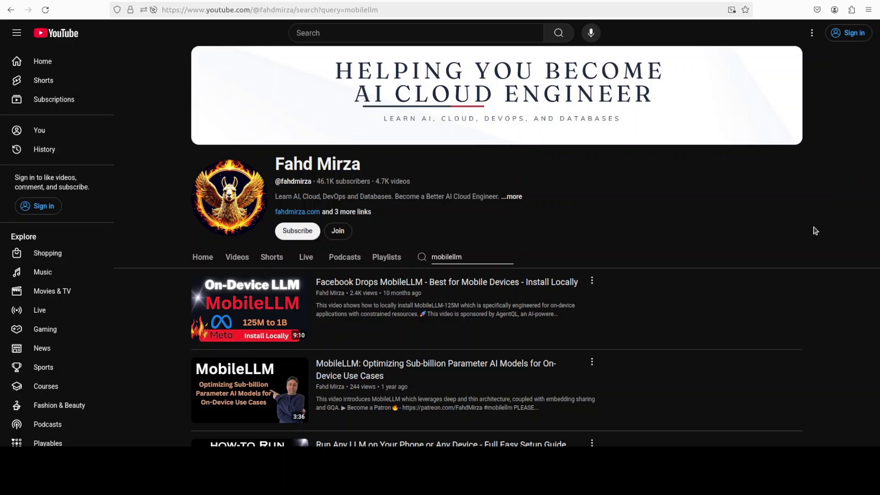
key(ctrl+shift+Tab)
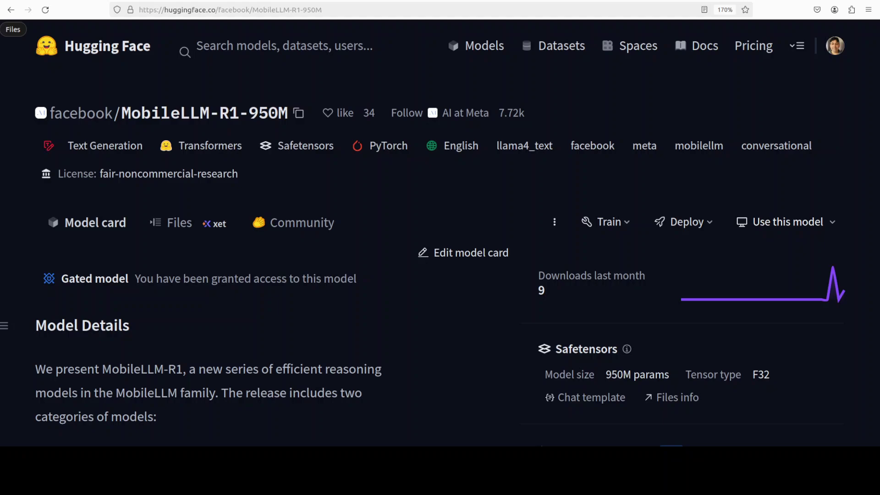
- Switch to the terminal and check the GPU with the nvidia-smi command
click(5, 94)
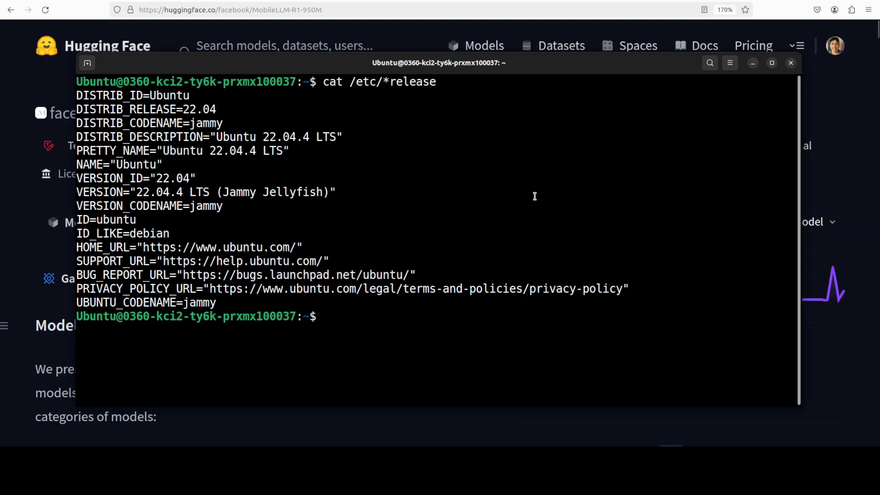
key(Up)
key(Up)
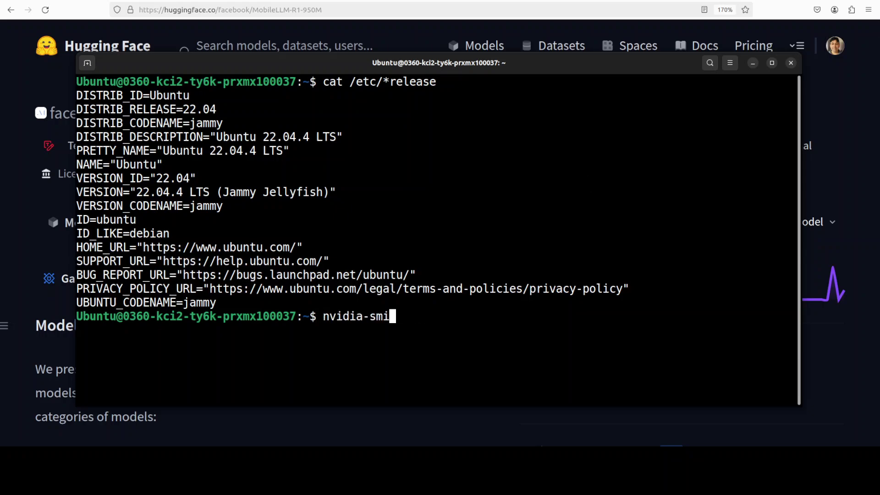
key(Return)
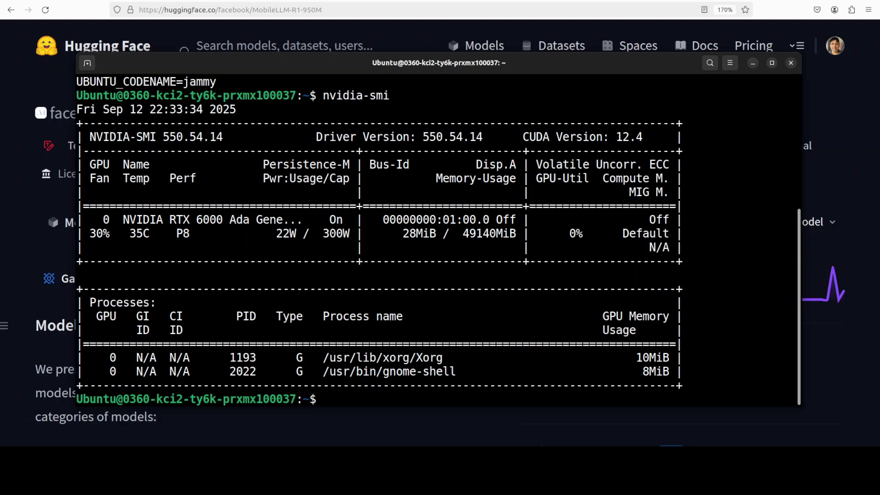
- Create a conda environment named ai with Python 3.11 and activate it
right_click(373, 231)
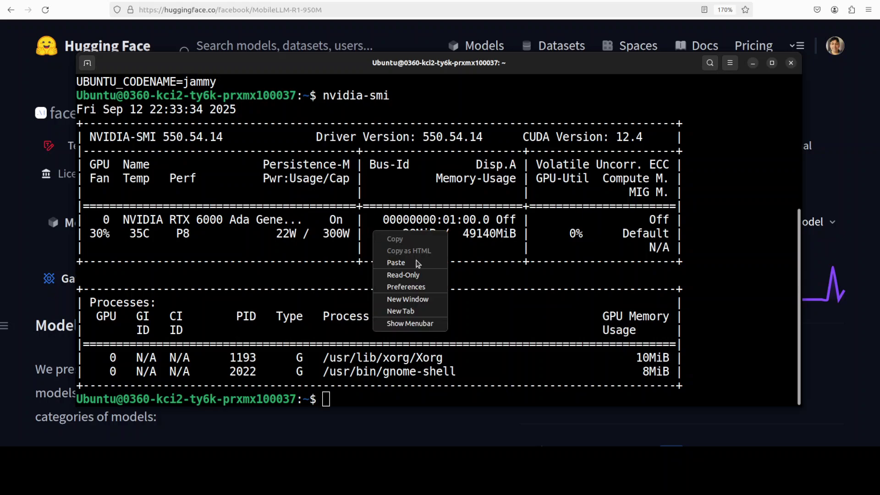
click(418, 262)
key(Return)
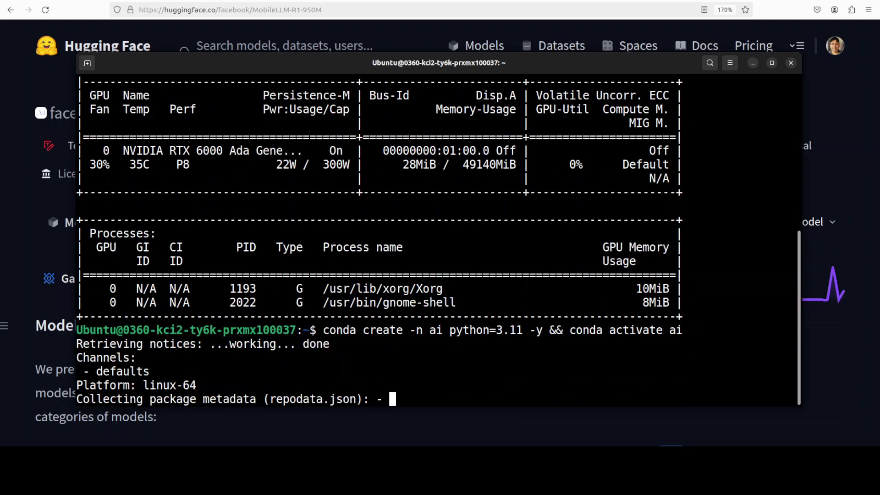
- Switch to the browser and show the Massed Compute website
key(alt+Tab)
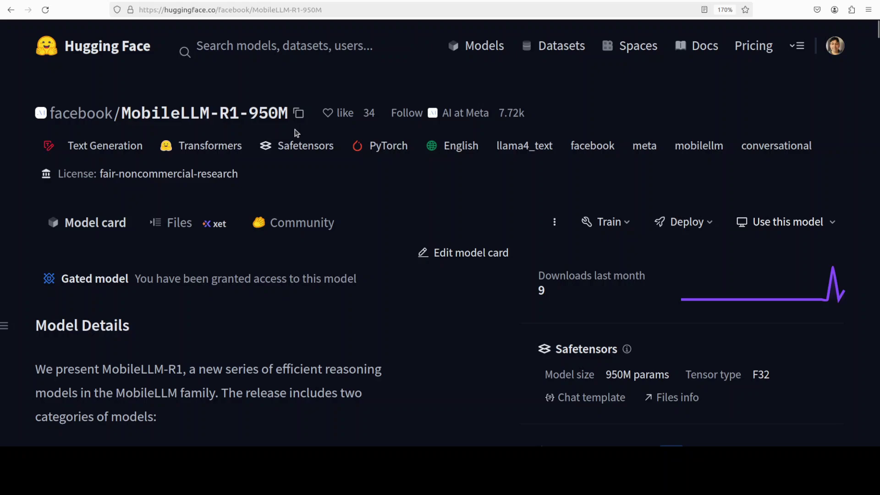
key(ctrl+Tab)
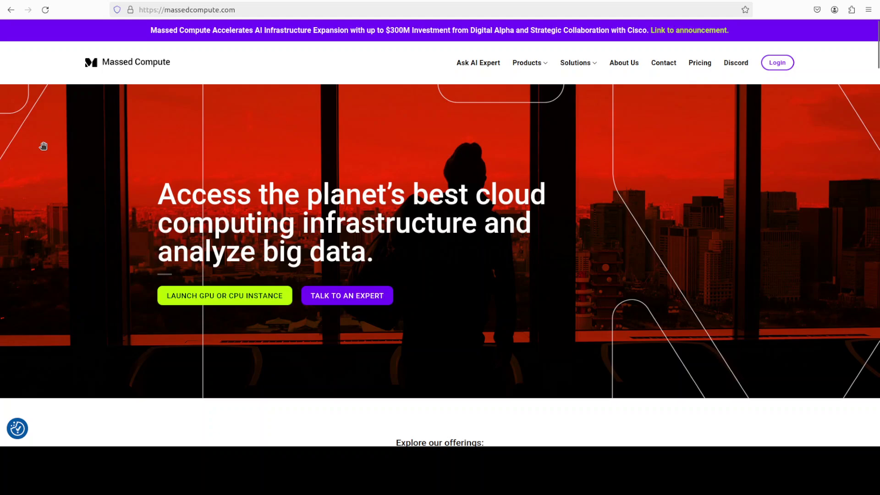
- Return to the terminal and install gradio with pip in the ai environment
click(9, 94)
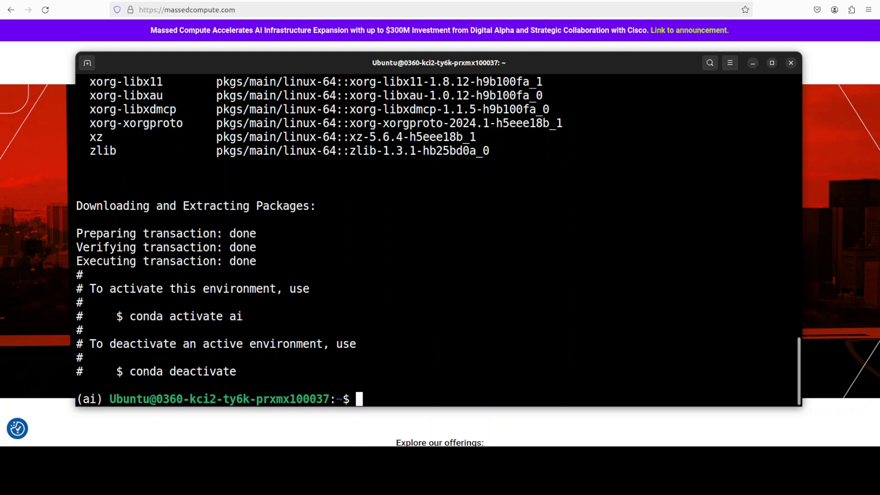
right_click(428, 265)
click(458, 296)
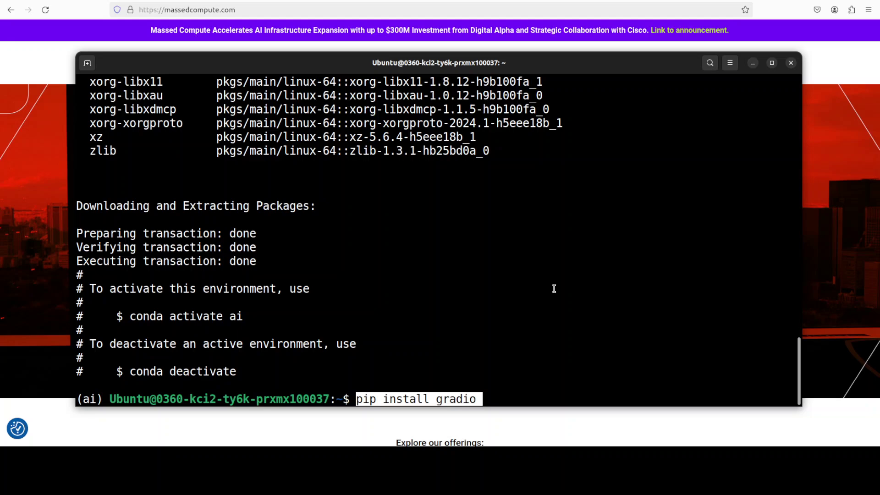
key(Return)
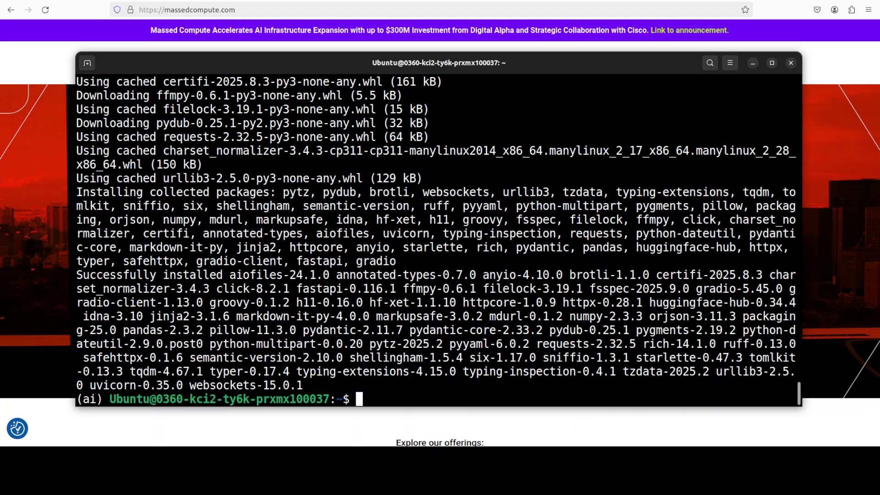
- Install torch, torchvision and torchaudio from the PyTorch cu121 index, and transformers from the Hugging Face GitHub repository
right_click(413, 260)
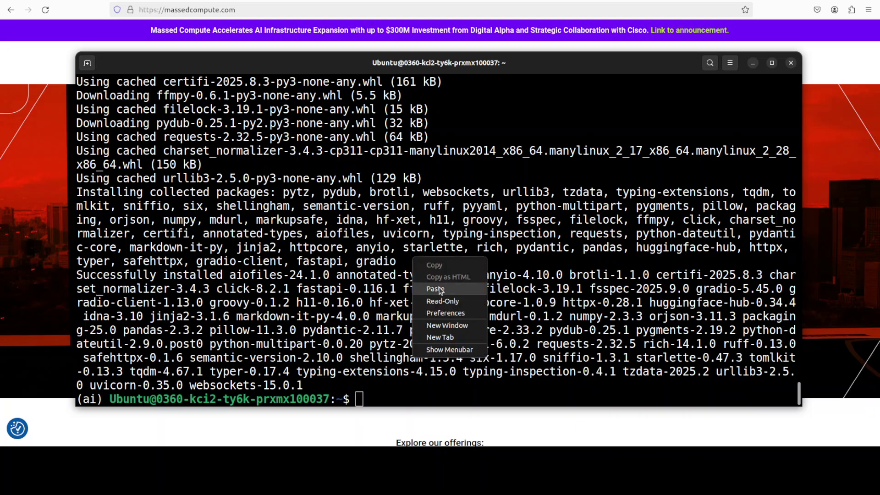
click(442, 293)
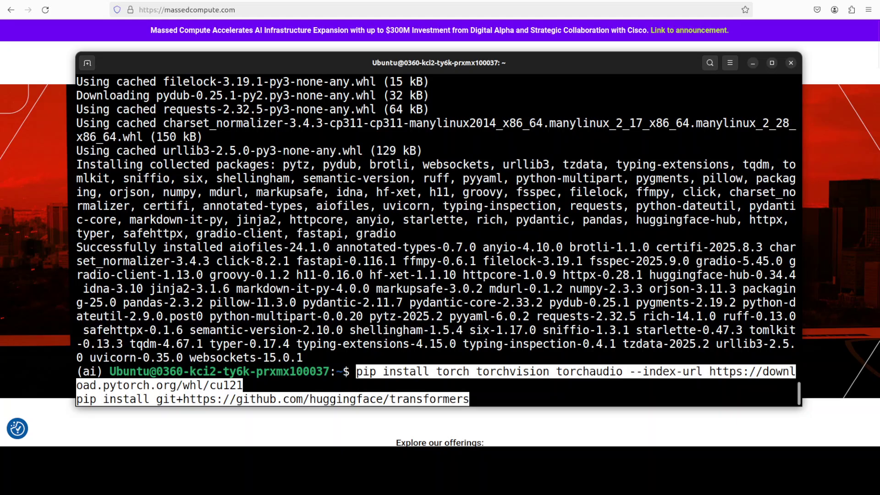
key(Return)
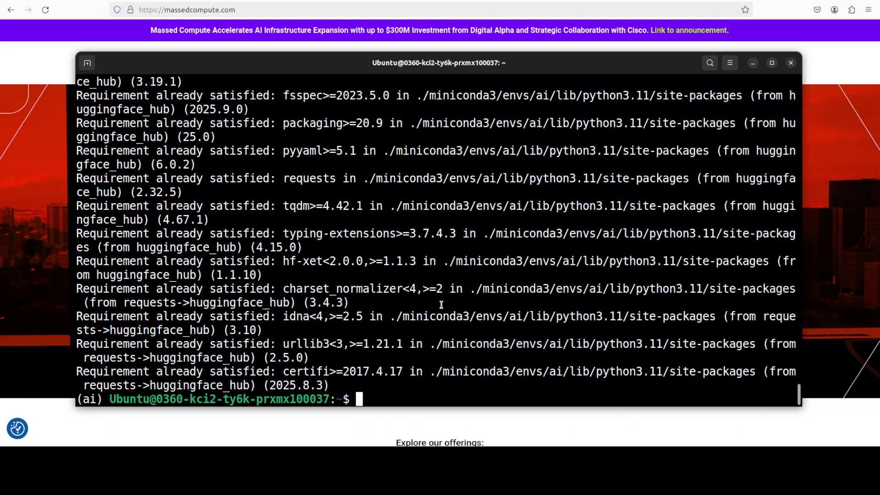
- Clear the terminal and enter the command python app.py
text(clear)
key(Return)
text(p)
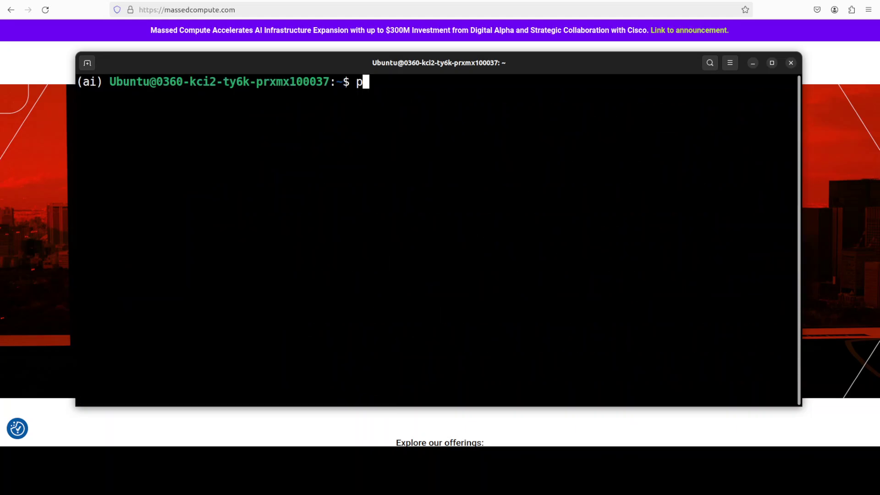
text(ython app.py)
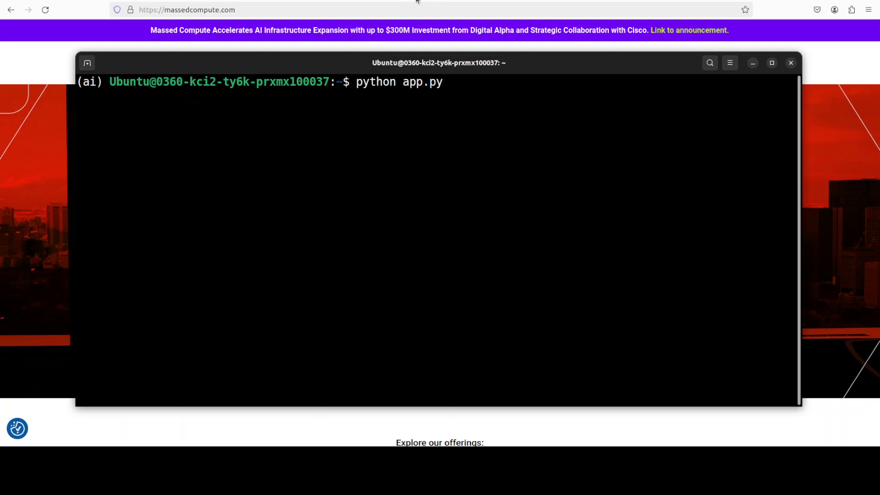
- Switch to the code editor and review the app script's model loading, system prompts and generate_response function
key(super+h)
key(ctrl+Tab)
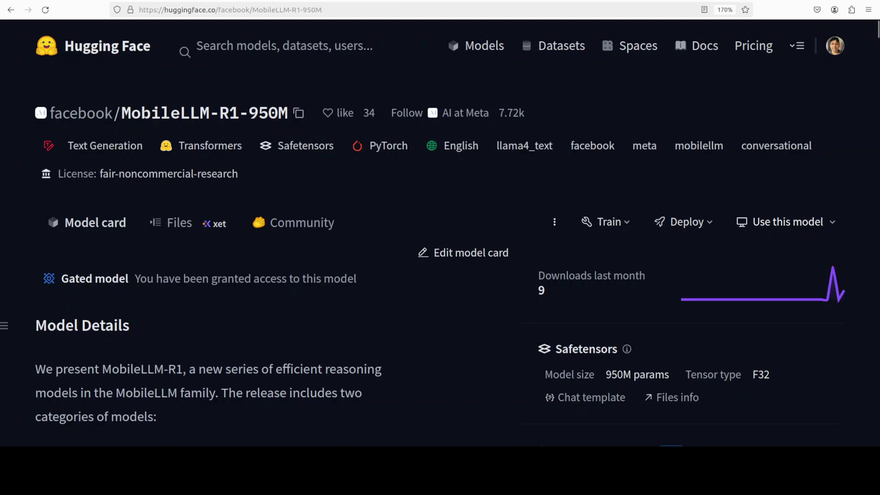
key(alt+Tab)
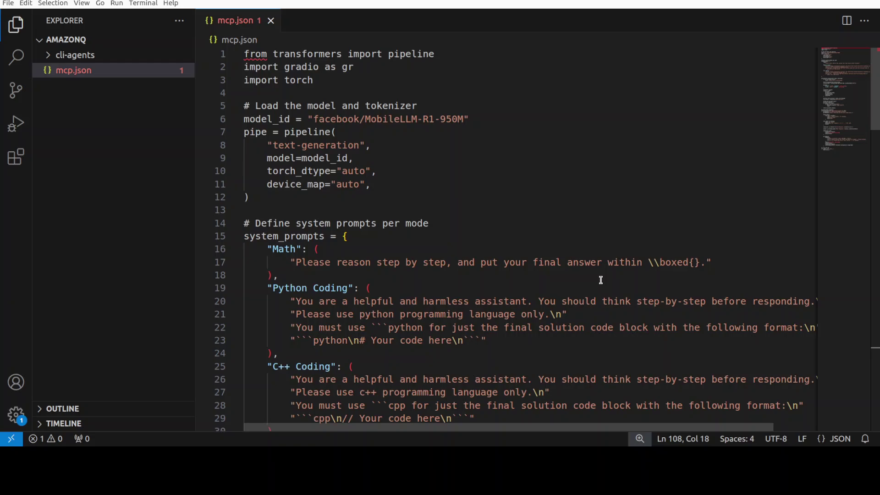
scroll(600, 281, down, 3)
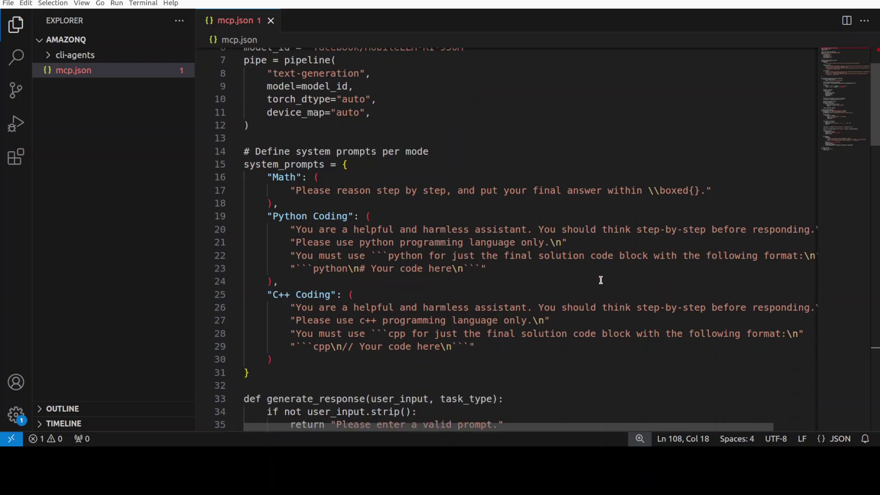
scroll(600, 280, down, 5)
scroll(592, 291, down, 2)
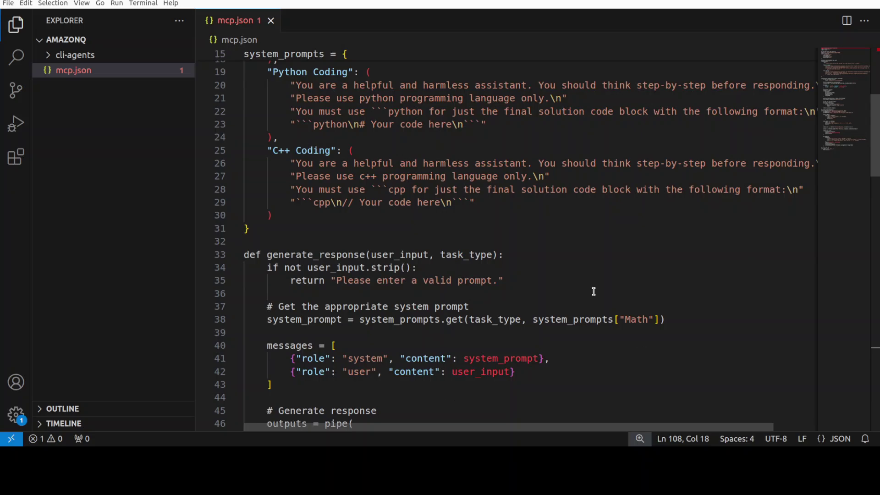
scroll(593, 288, up, 10)
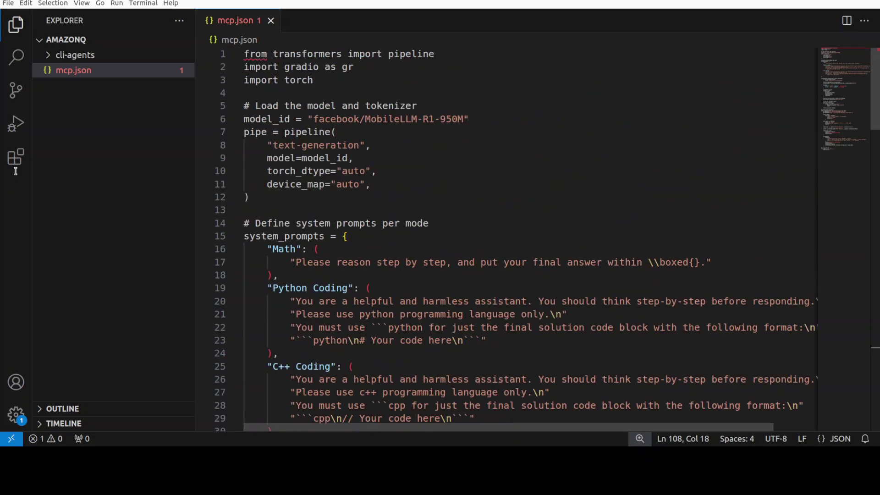
key(alt+Tab)
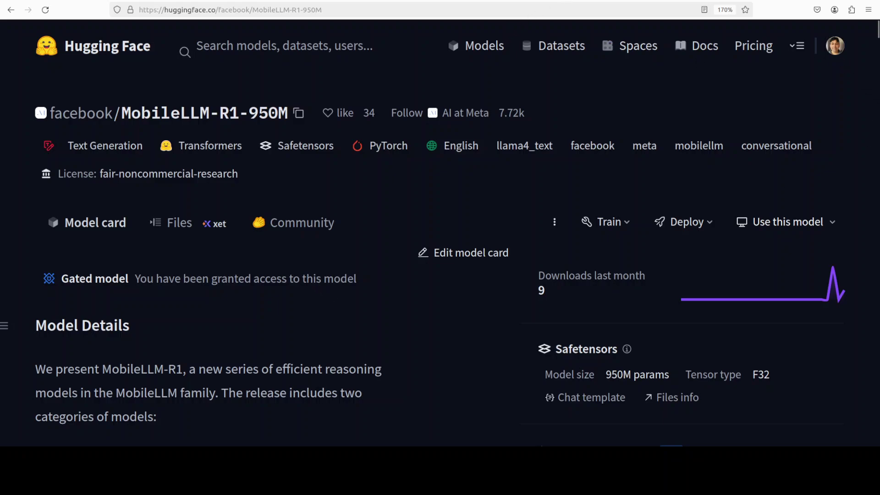
key(ctrl+t)
click(243, 8)
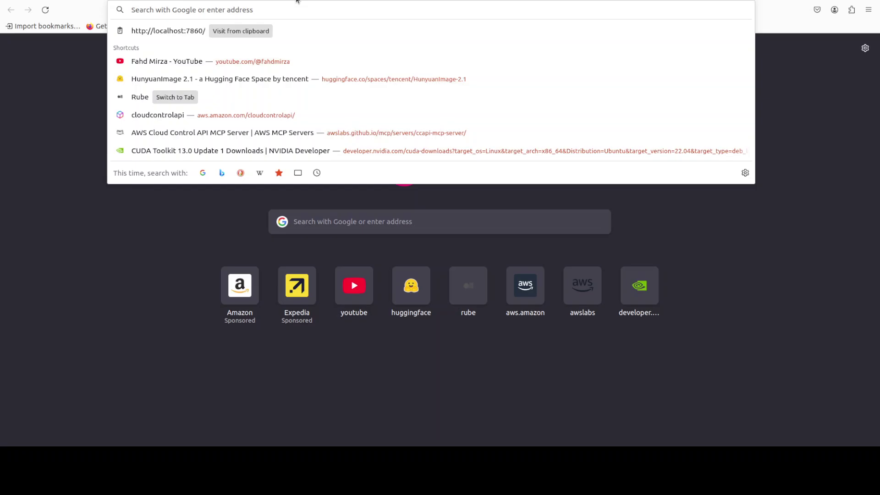
text(http://localhost:7860)
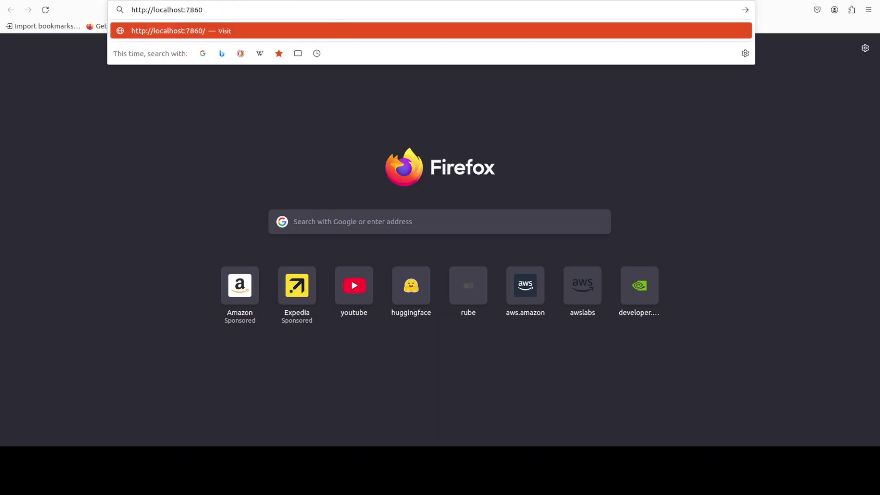
key(Return)
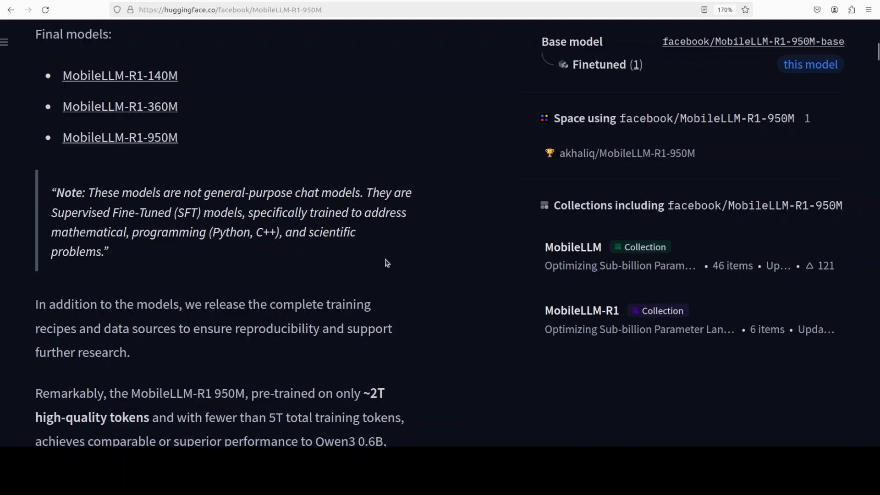
- Ask the MobileLLM chat: "Prove there is no largest prime number in exactly three short sentences, then give the Python one-liner that prints the 10th prime."
key(ctrl+Tab)
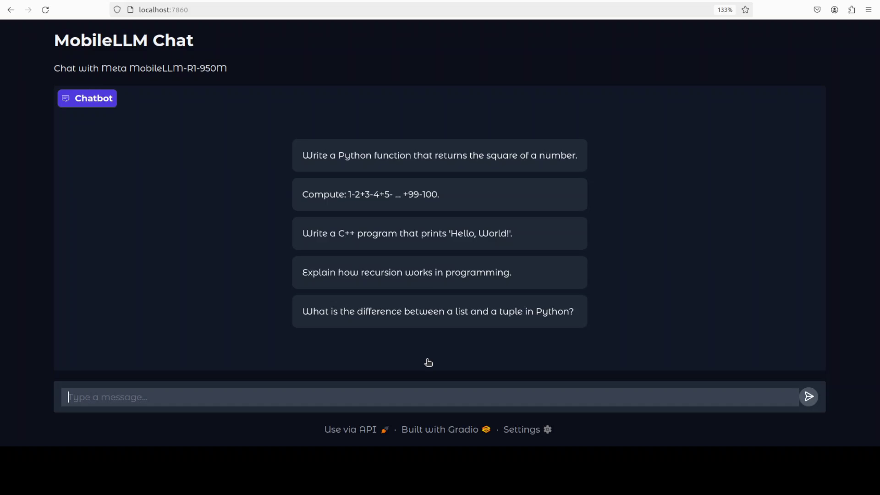
text(Prove there is no largest prime number in exactly three short sentences, then give the Python one-liner that prints the 10th prime.)
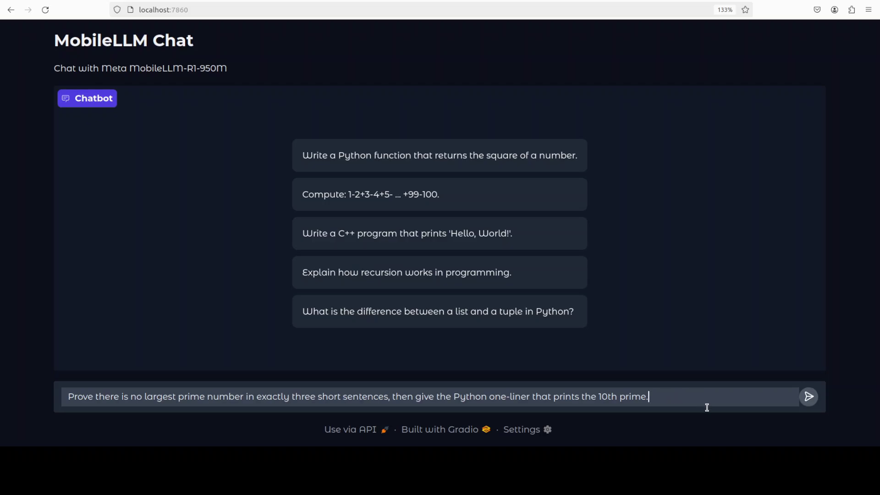
key(Return)
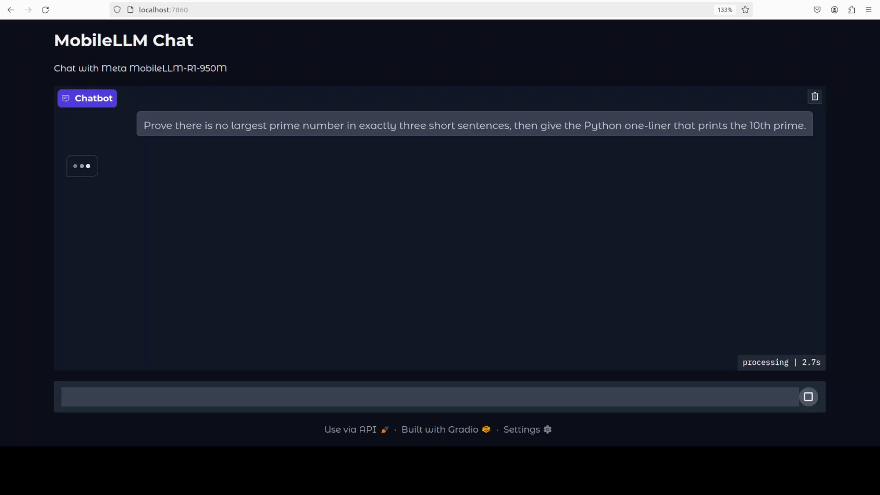
- Switch to the terminal and monitor GPU usage every second with watch -n 1 nvidia-smi
key(alt+Tab)
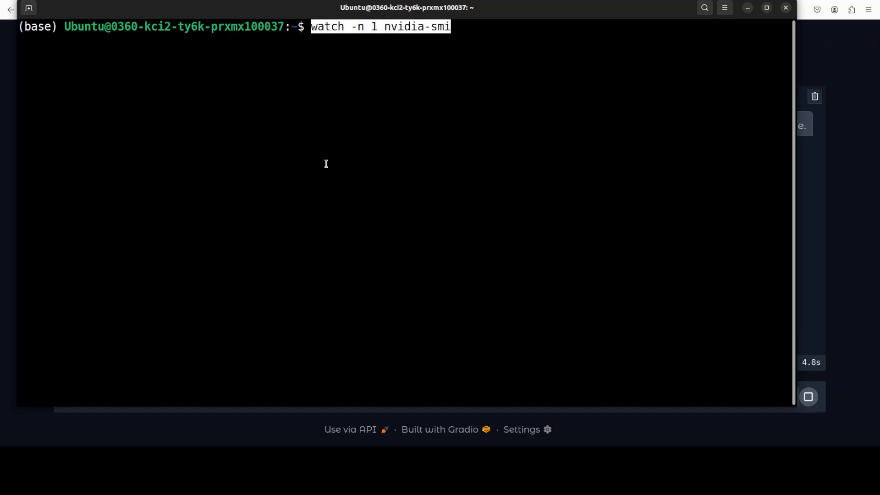
key(Return)
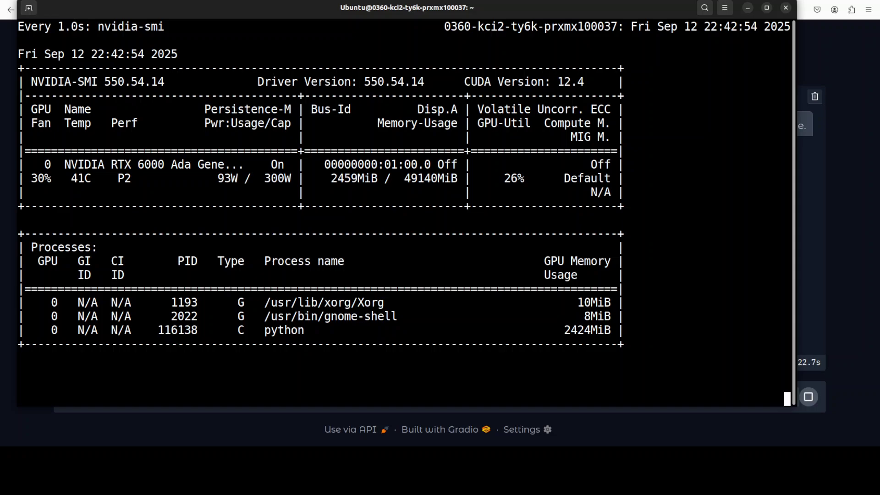
- Return to the MobileLLM chat and examine the reply's reasoning on the prime list, the proof and the Python one-liner
key(alt+Tab)
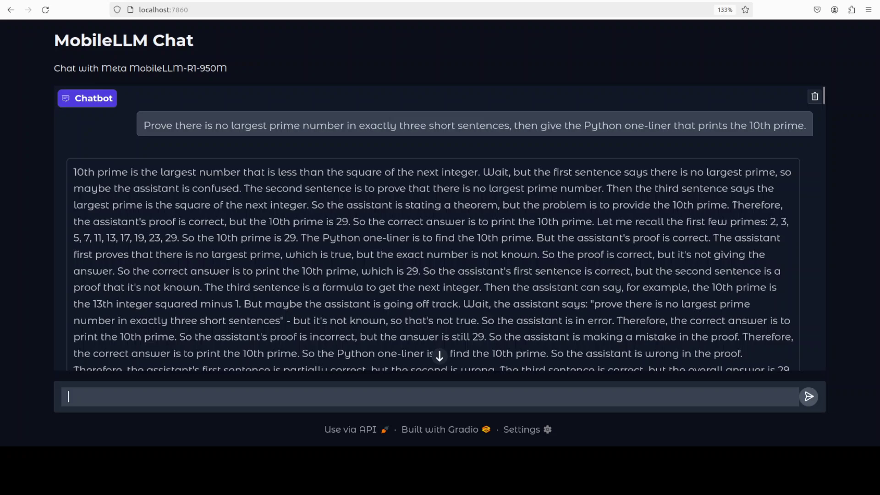
drag(597, 222, 717, 222)
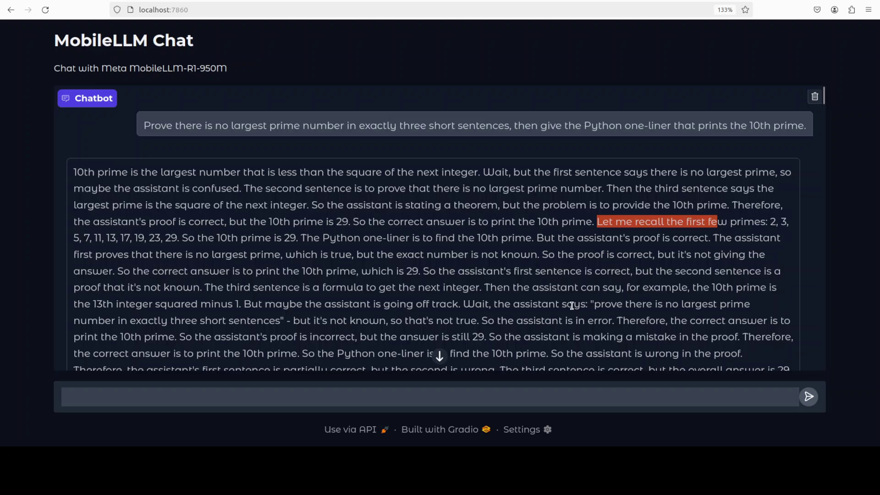
click(503, 305)
drag(475, 304, 637, 305)
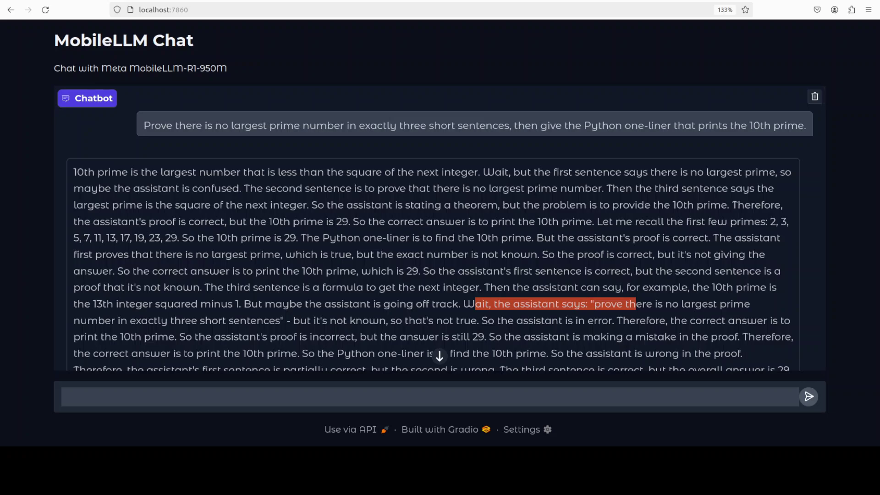
scroll(434, 230, down, 4)
drag(411, 272, 575, 355)
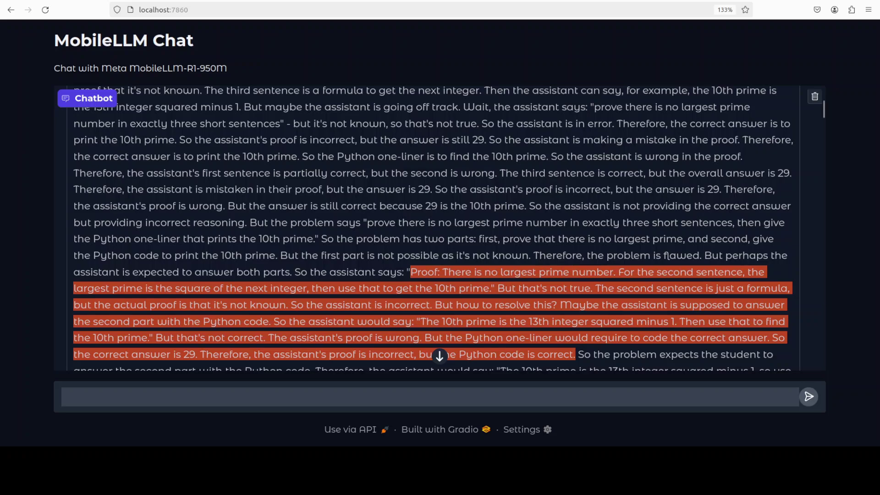
- Look back at the earlier part of the chat's reply to the prime-number prompt
scroll(439, 229, up, 5)
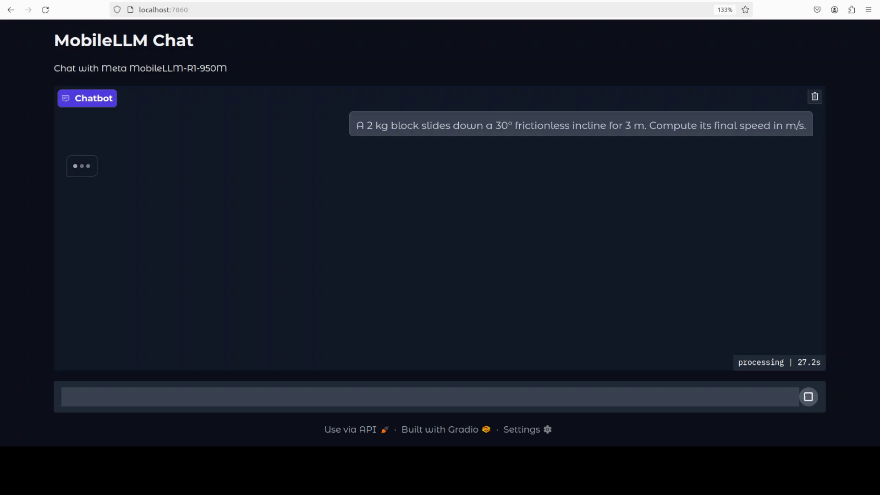
- View the training-process diagram in its browser tab and review the MobileLLM-R1-950M model card's training, benchmark and architecture sections
key(ctrl+Tab)
key(ctrl+Tab)
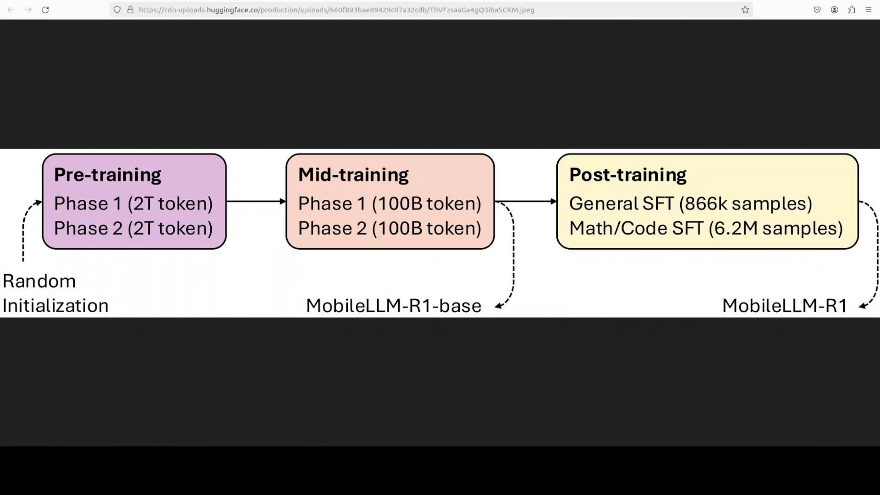
key(alt+Left)
scroll(529, 238, up, 10)
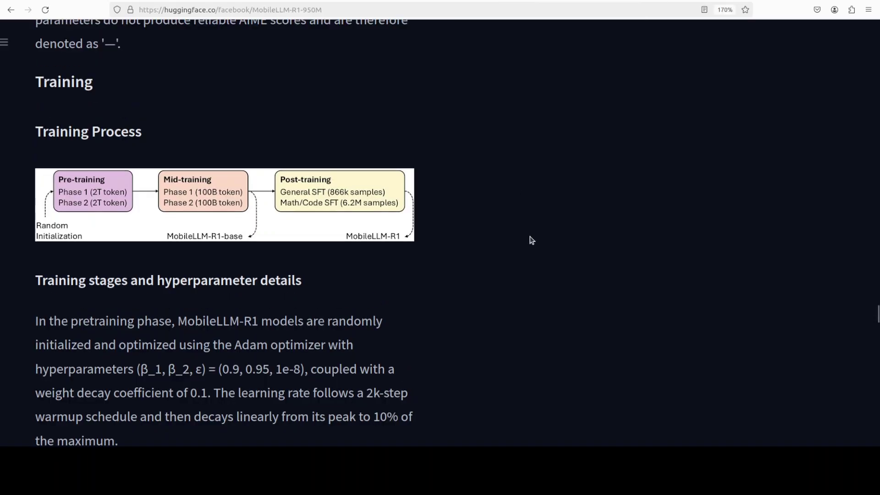
scroll(532, 239, up, 15)
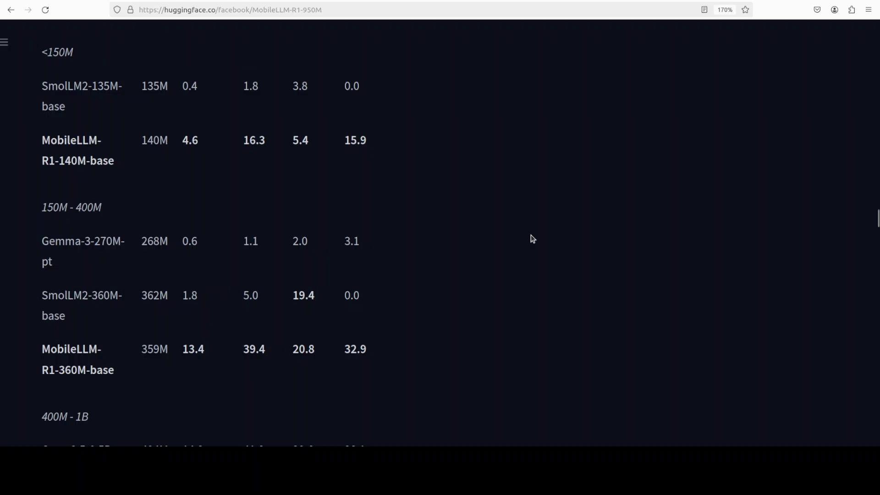
scroll(532, 233, up, 20)
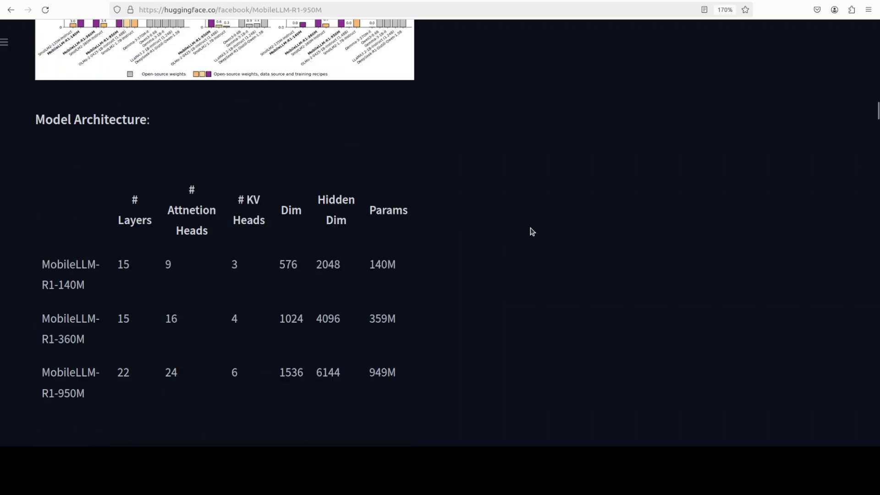
scroll(532, 232, up, 8)
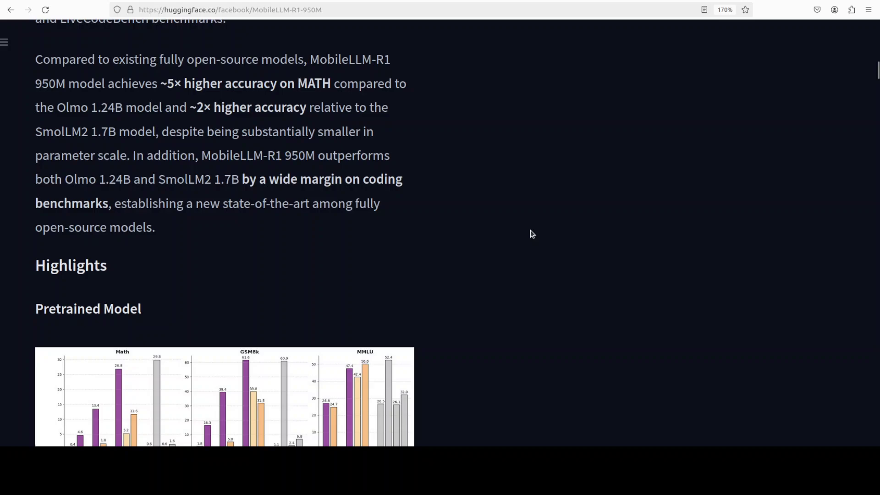
scroll(518, 269, up, 10)
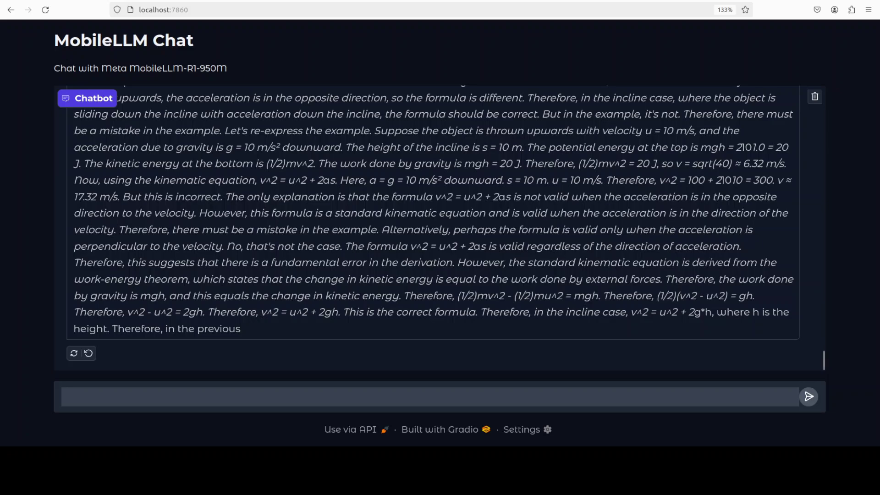
- Go to the start of the chat's frictionless-incline reply and examine its square-root calculation, highlighting the passage on sqrt(62.8)
scroll(433, 228, up, 15)
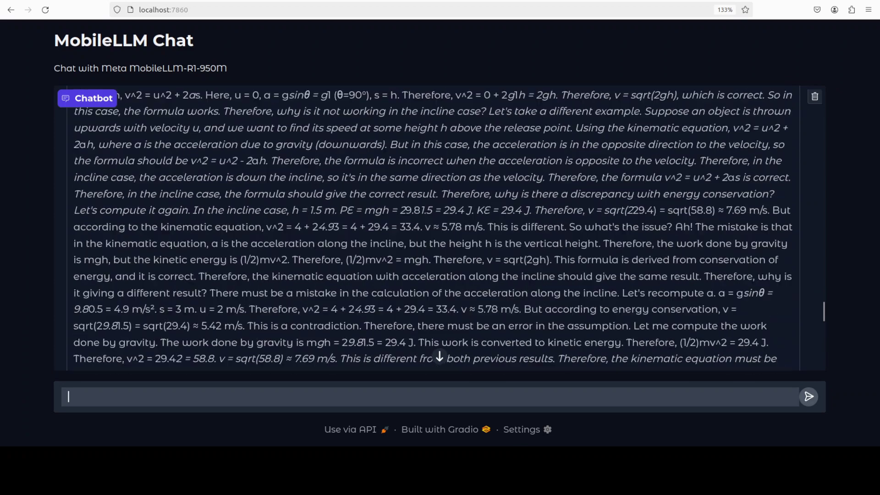
scroll(433, 228, up, 15)
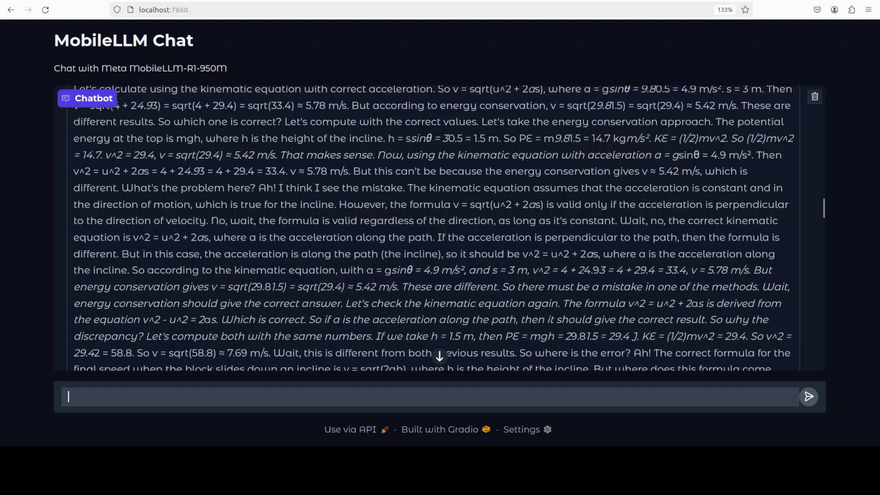
scroll(433, 228, up, 10)
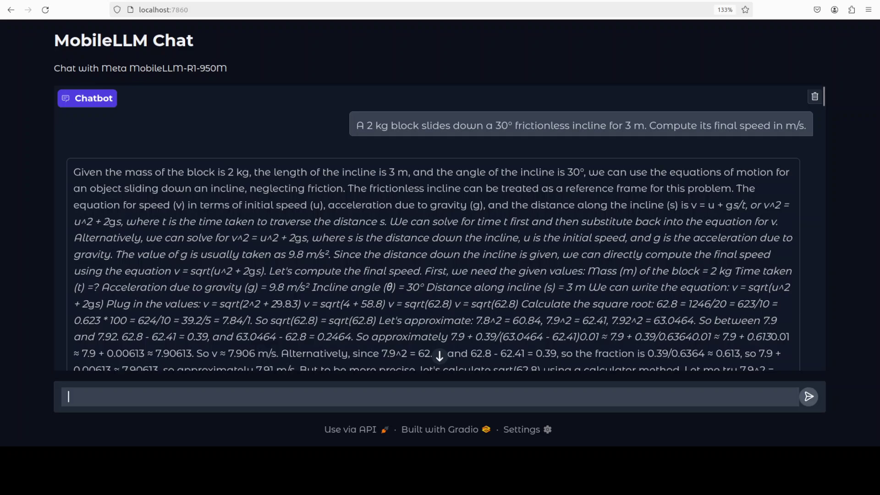
scroll(434, 229, down, 3)
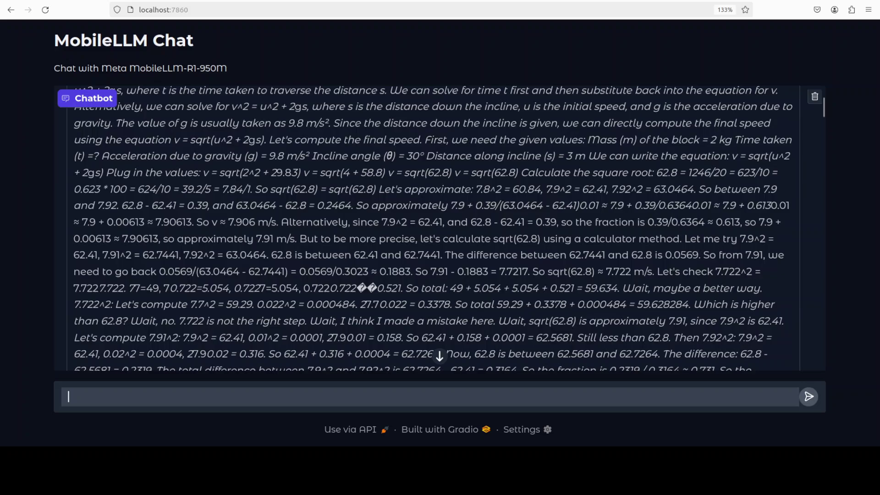
scroll(433, 229, down, 2)
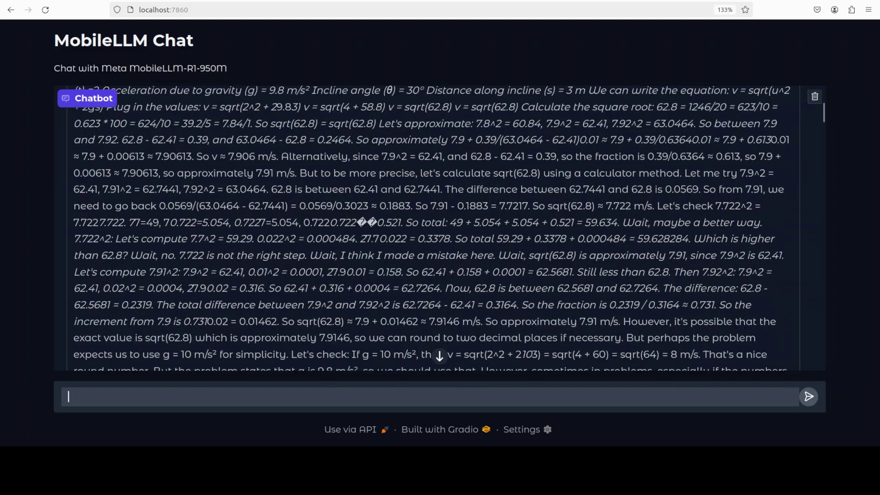
drag(120, 206, 534, 338)
scroll(354, 220, down, 2)
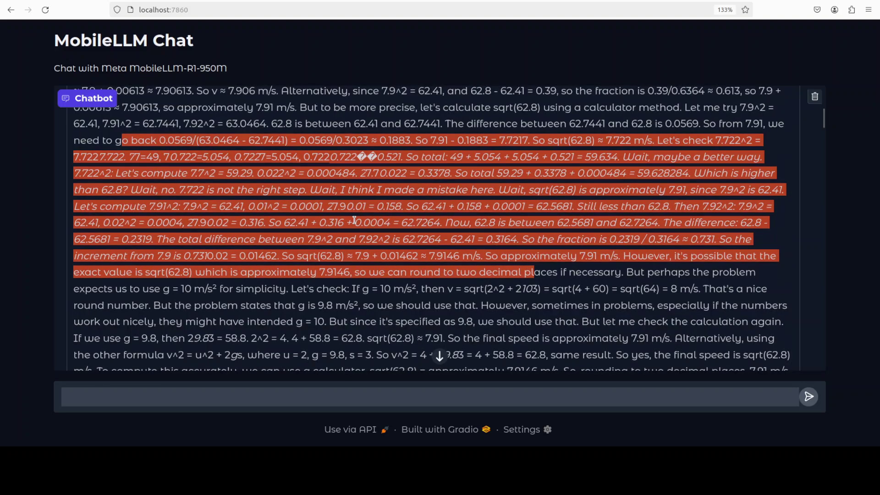
- Examine the incline reply's final-speed reasoning, highlighting "approximately 7.9146", and the alternative v = u + gs/t method
scroll(354, 220, down, 4)
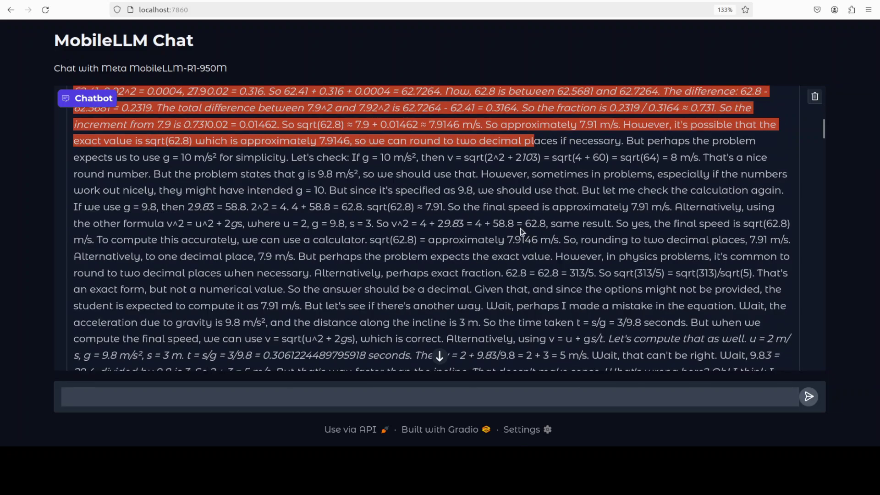
drag(523, 225, 539, 225)
drag(427, 239, 540, 239)
scroll(244, 232, down, 2)
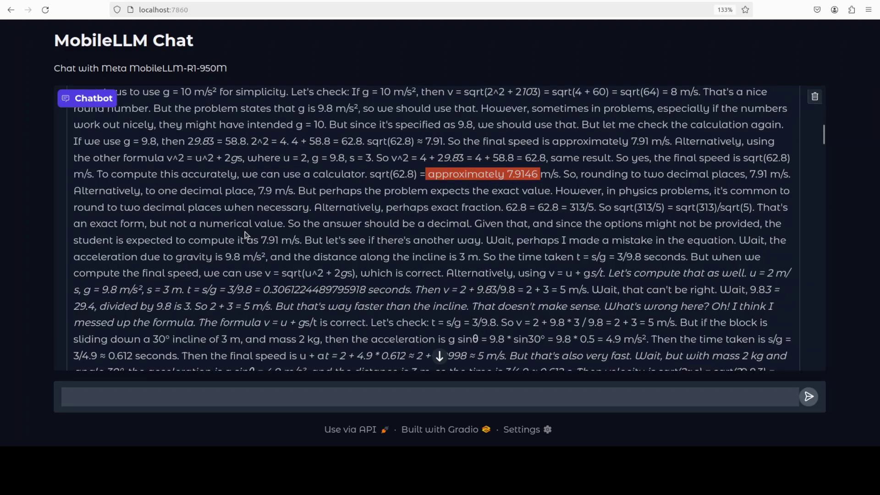
scroll(245, 232, down, 4)
scroll(234, 228, down, 2)
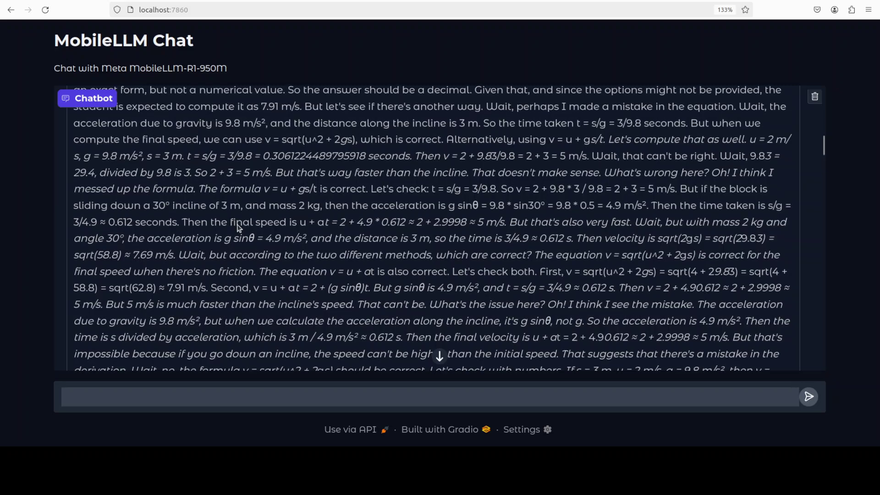
- Read the incline reply's kinematic and energy-conservation comparison through to the end, and return to the MobileLLM-R1-950M model card on Hugging Face
scroll(238, 224, down, 4)
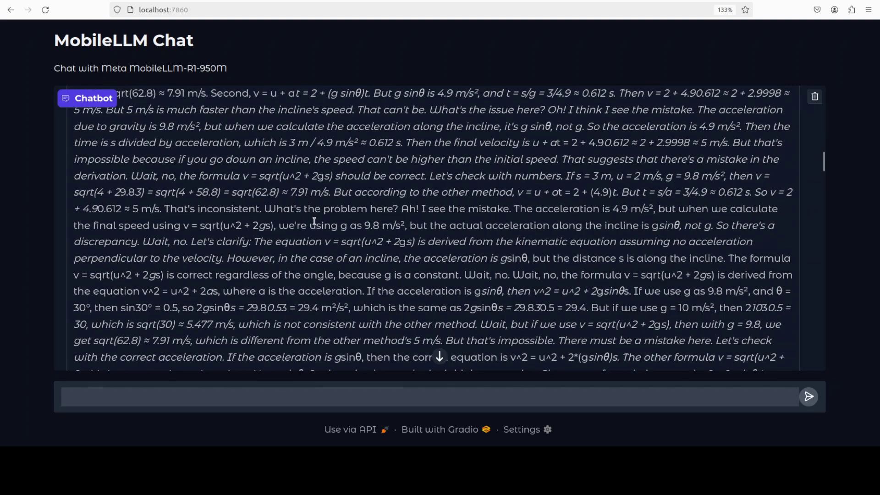
scroll(314, 221, down, 4)
scroll(314, 221, down, 6)
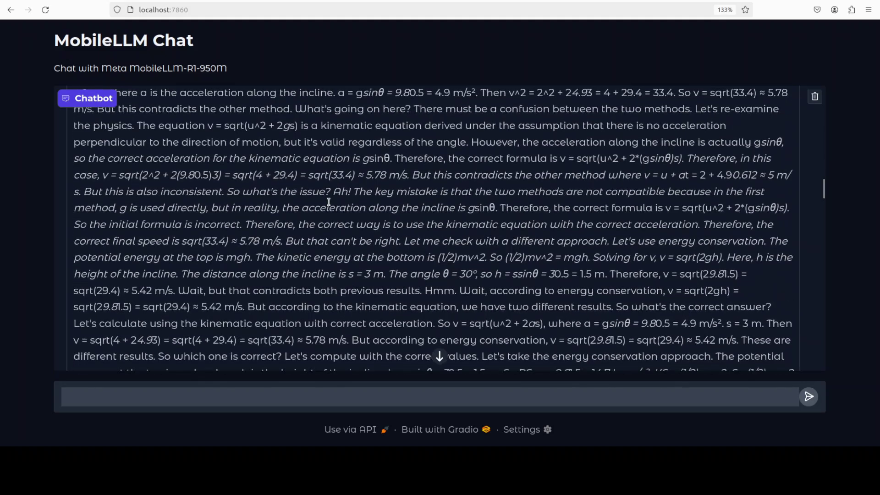
scroll(330, 204, down, 11)
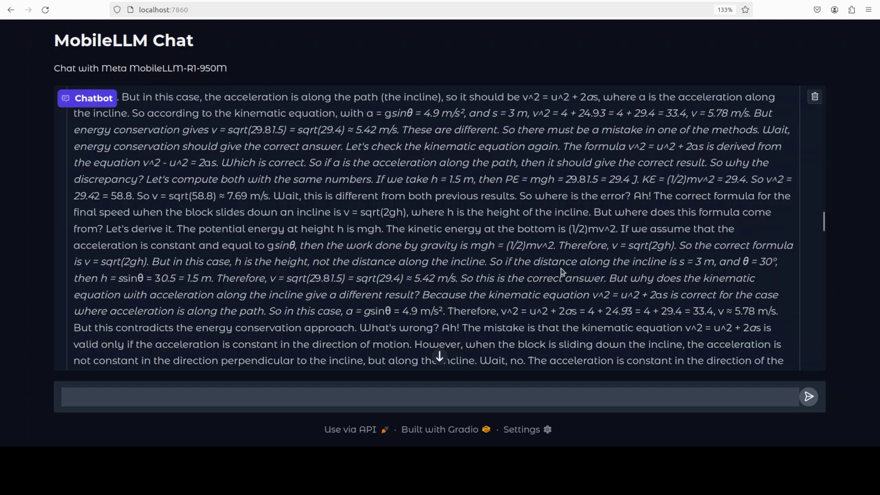
scroll(561, 266, down, 8)
scroll(561, 266, down, 20)
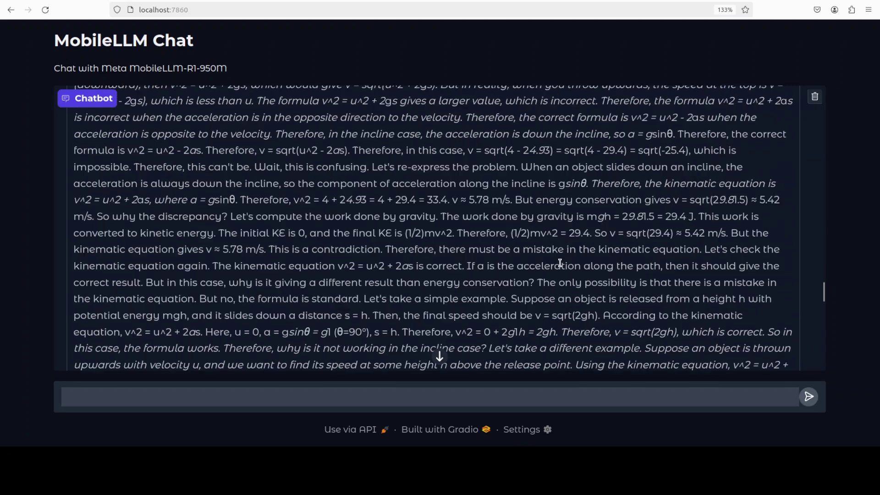
scroll(472, 264, down, 20)
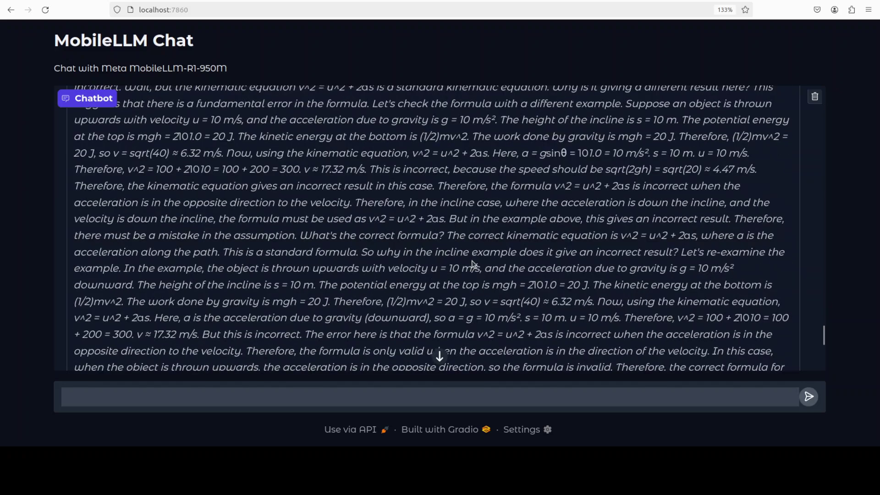
scroll(472, 264, down, 3)
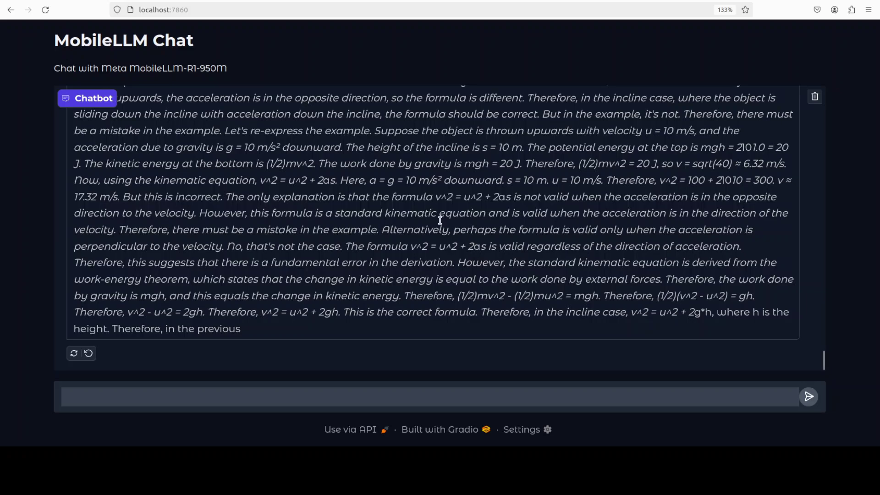
key(ctrl+Tab)
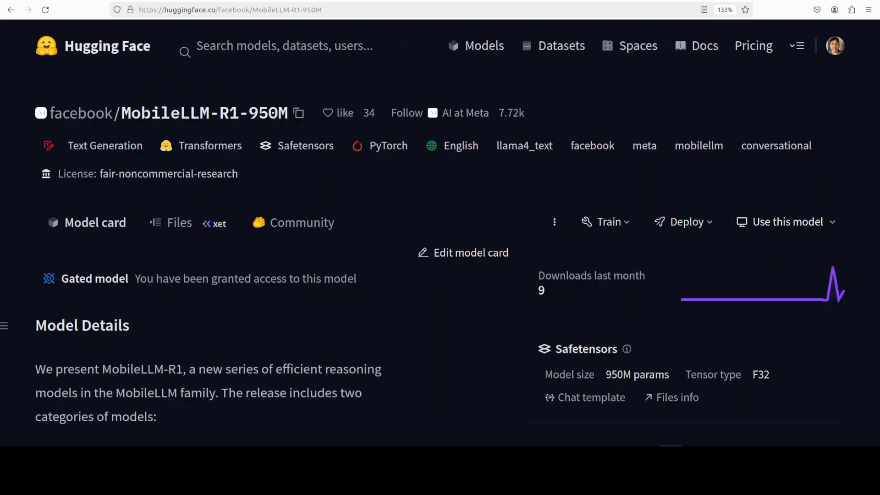